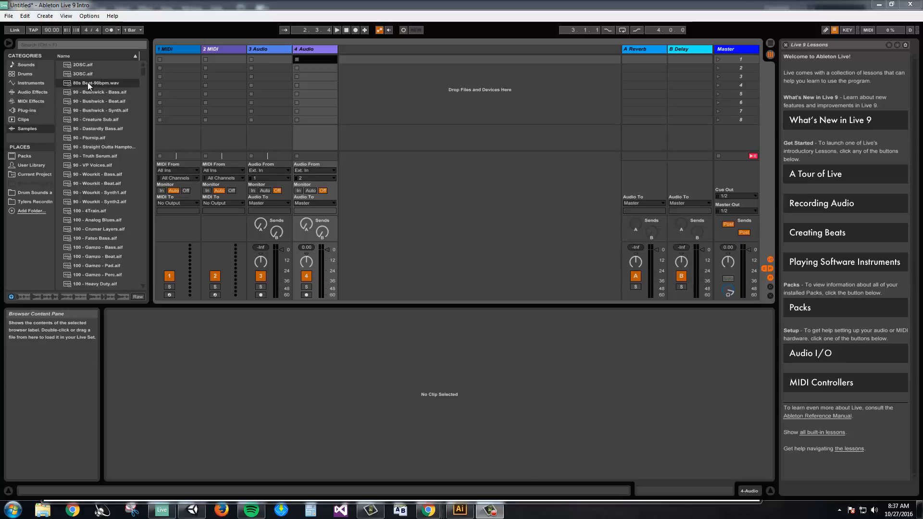
# Load 80s Beat-90bpm.wav into the first clip slot of the 3 Audio track and show its sample waveform.
pyautogui.moveTo(86, 82); pyautogui.dragTo(262, 60)
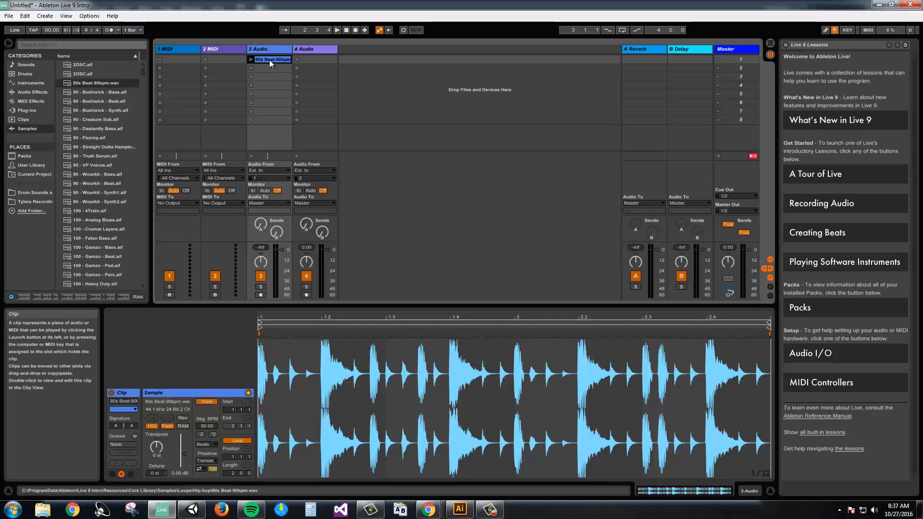
pyautogui.click(239, 59)
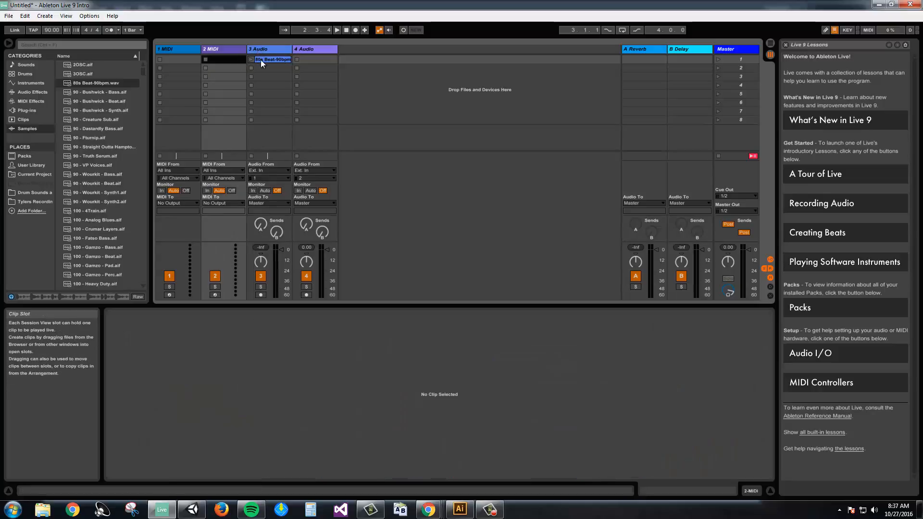
pyautogui.click(263, 59)
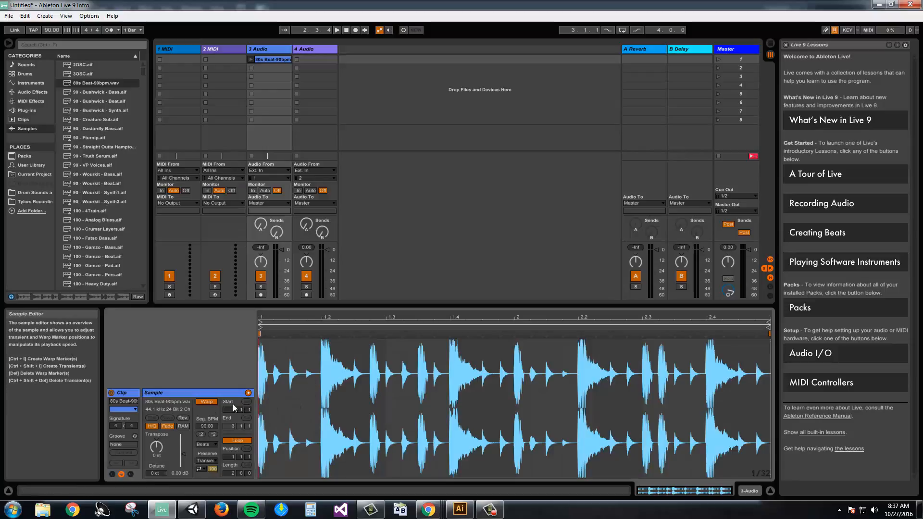
# Turn the clip's Warp off and on again, and add a warp marker on the hit at beat 1.2.
pyautogui.click(205, 402)
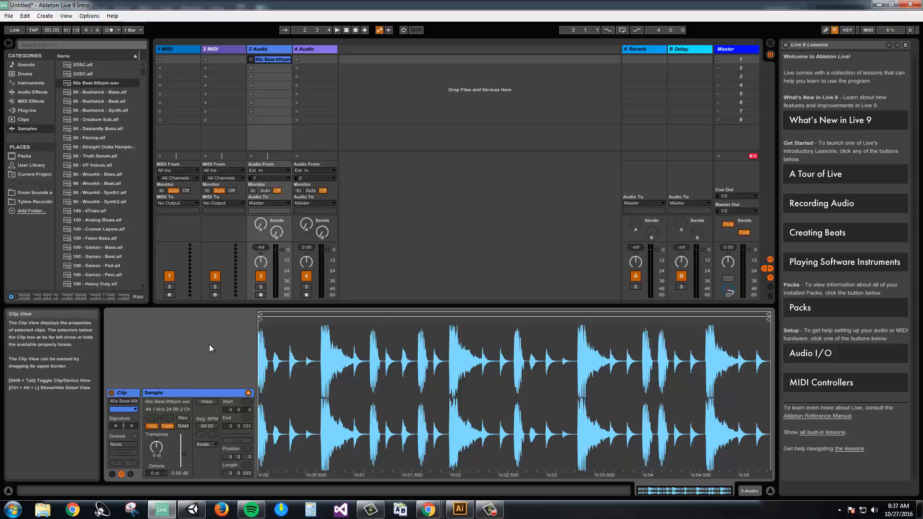
pyautogui.click(206, 403)
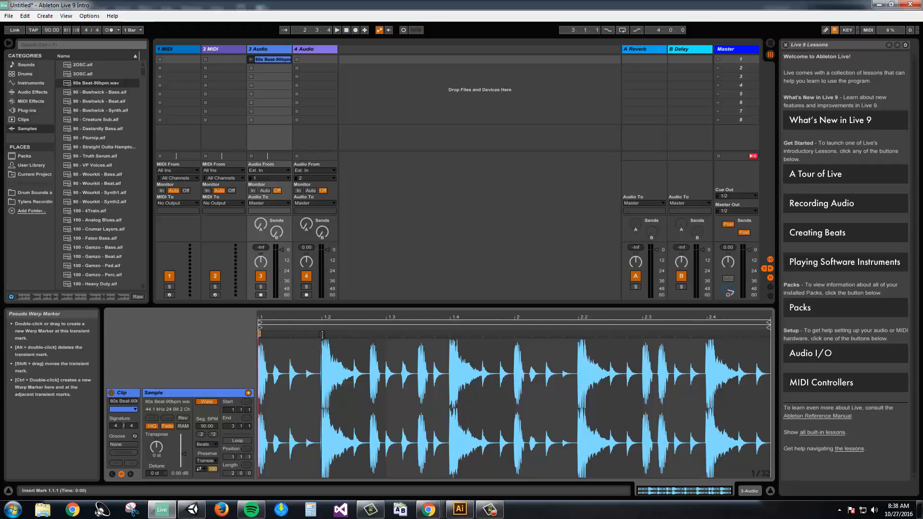
pyautogui.doubleClick(322, 333)
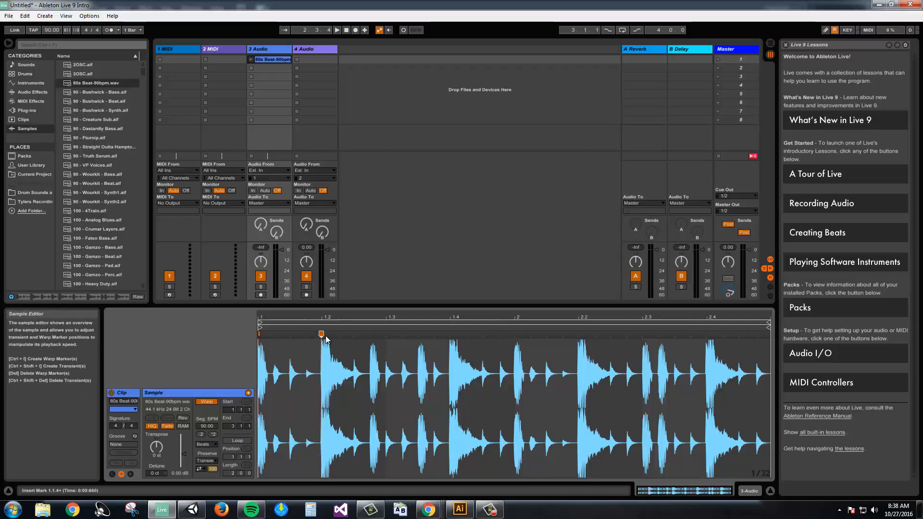
# Examine the drum hits near beats 1.4, 2 and 2.2 in the waveform and play the clip.
pyautogui.click(452, 355)
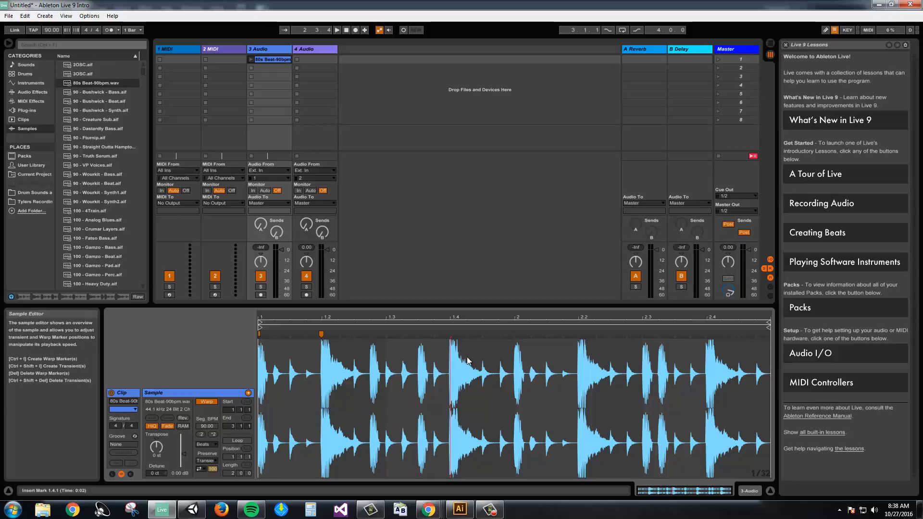
pyautogui.press('Left')
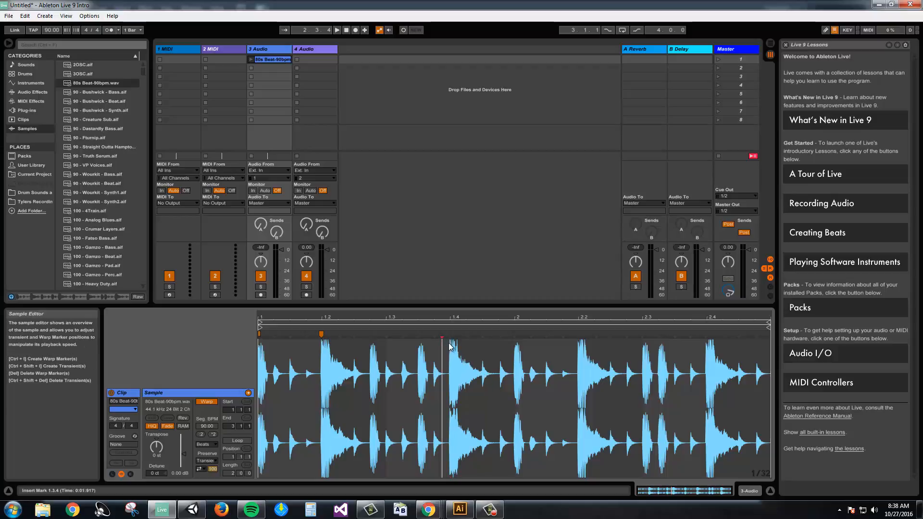
pyautogui.click(515, 346)
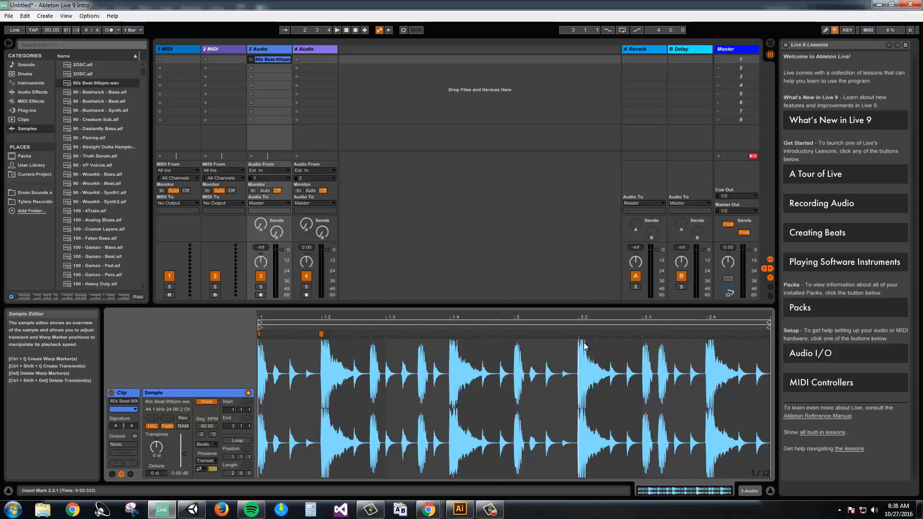
pyautogui.click(581, 346)
pyautogui.click(307, 375)
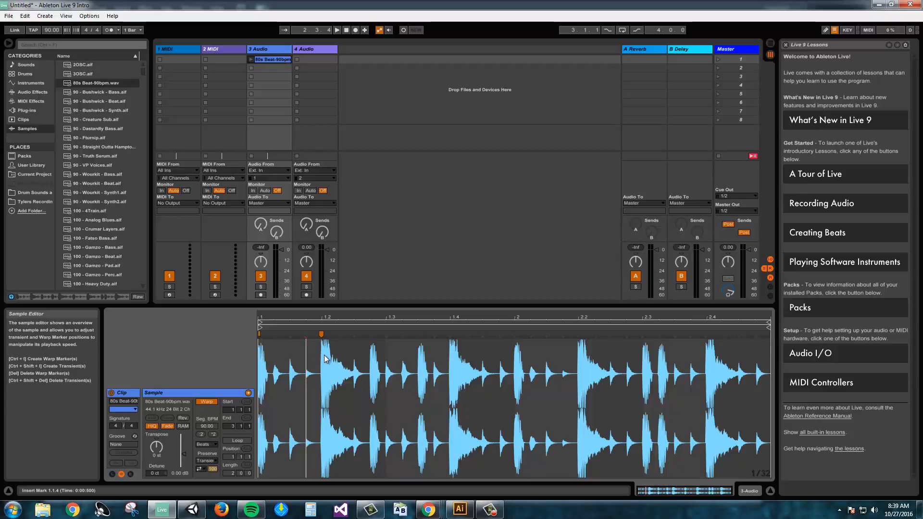
pyautogui.click(250, 59)
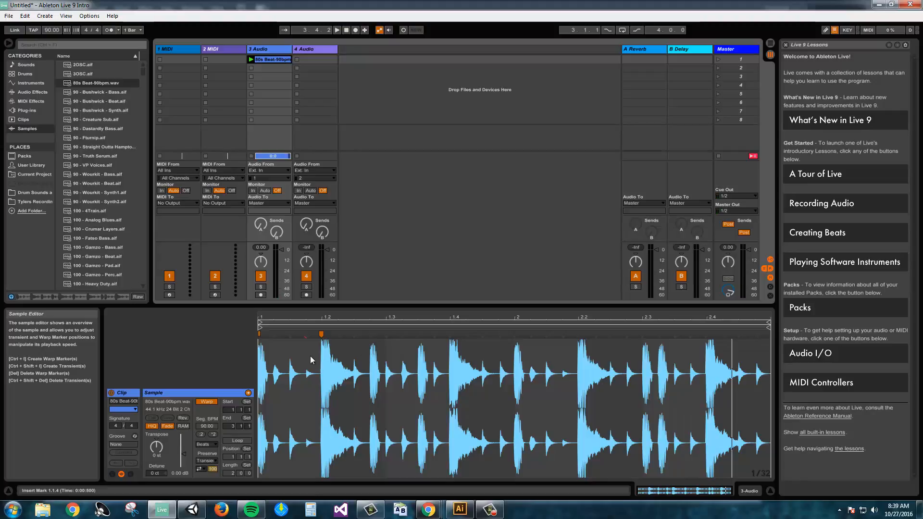
# Add warp markers on the hit just before beat 1.3 and on the hits at beats 1.4, 2, 2.2 and 2.3.
pyautogui.click(362, 357)
pyautogui.click(371, 358)
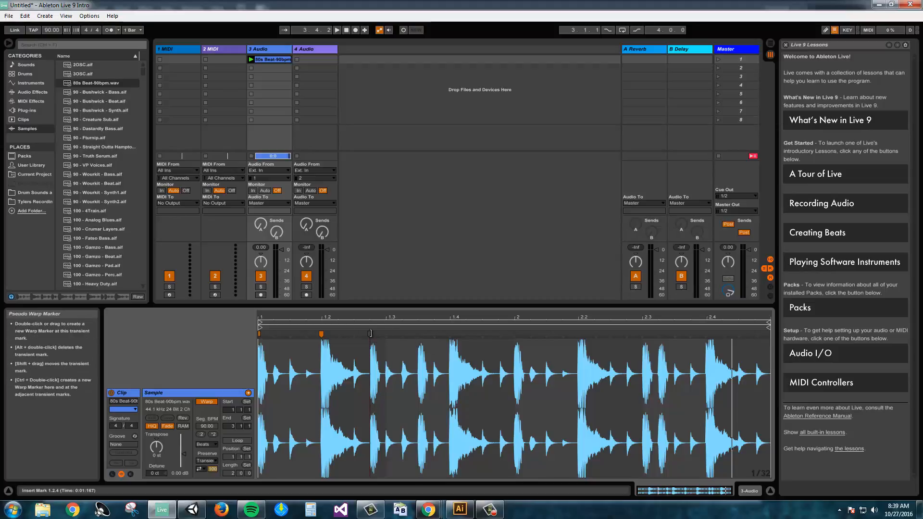
pyautogui.doubleClick(370, 333)
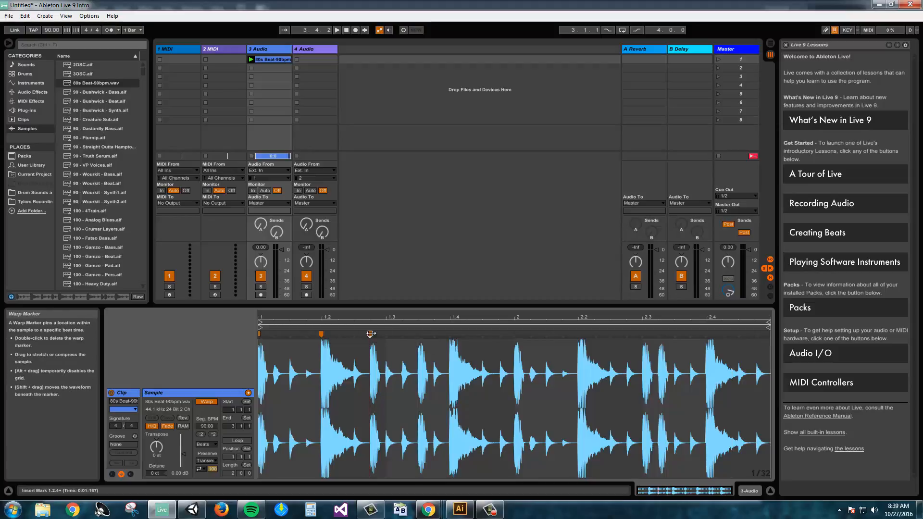
pyautogui.doubleClick(450, 334)
pyautogui.doubleClick(514, 334)
pyautogui.doubleClick(578, 334)
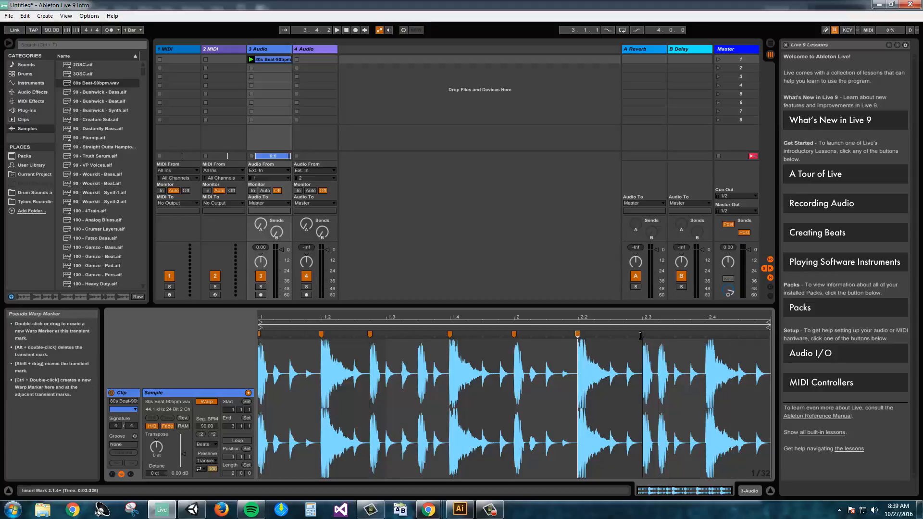
pyautogui.doubleClick(642, 333)
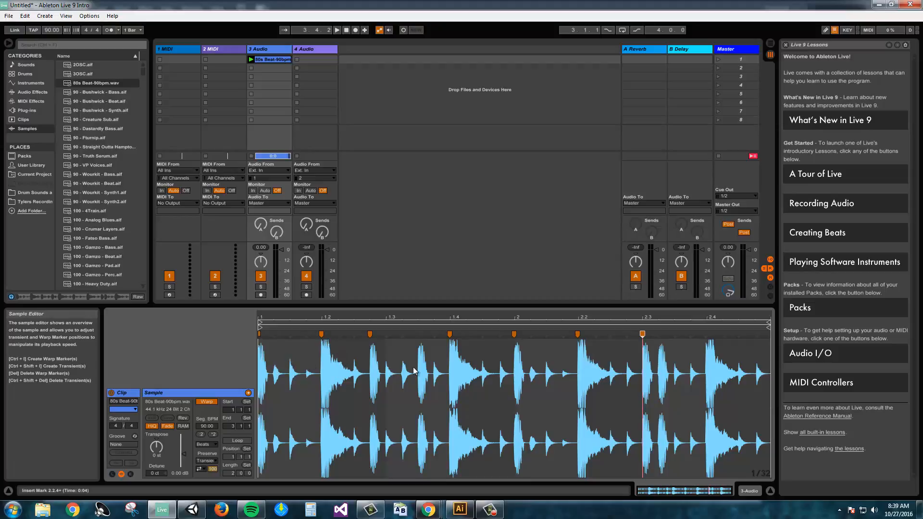
# Try shifting the beat 1.2 warp marker past the beat and ahead of it, and restore its position.
pyautogui.click(396, 370)
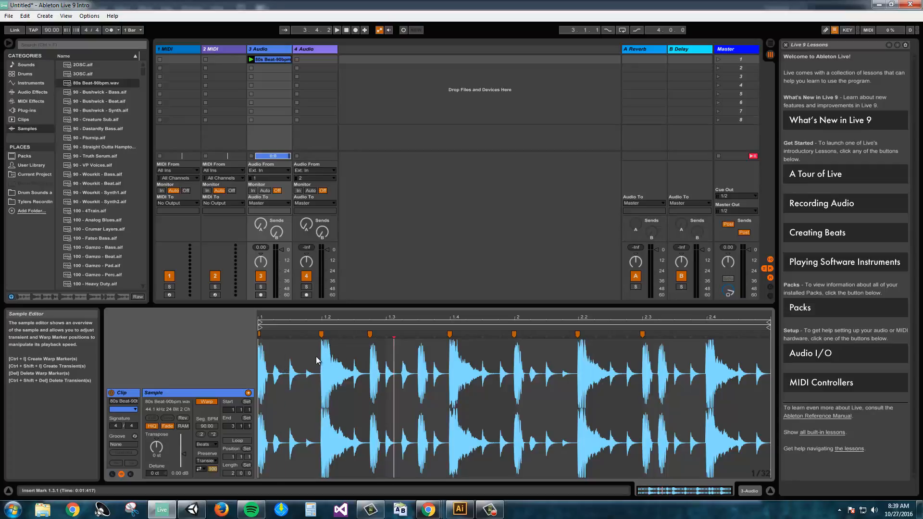
pyautogui.click(321, 334)
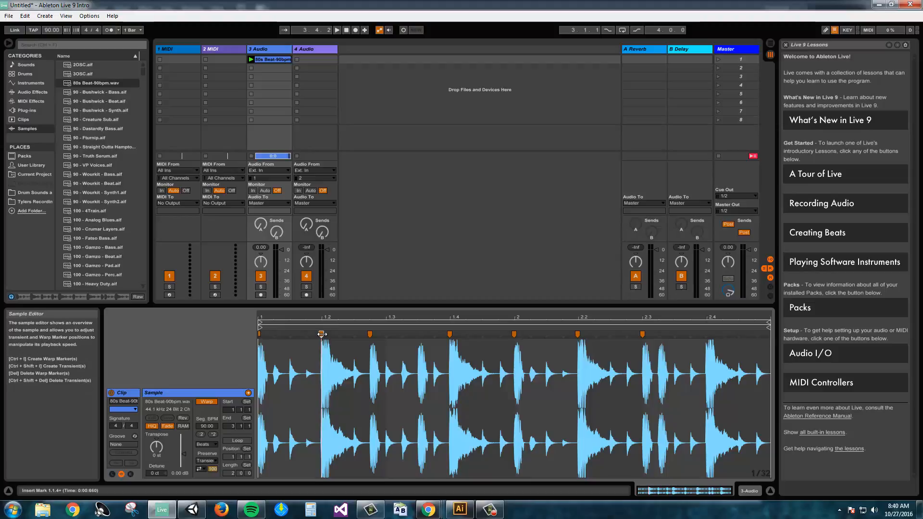
pyautogui.moveTo(322, 333)
pyautogui.mouseDown()
pyautogui.moveTo(282, 334)
pyautogui.moveTo(340, 335)
pyautogui.mouseUp()
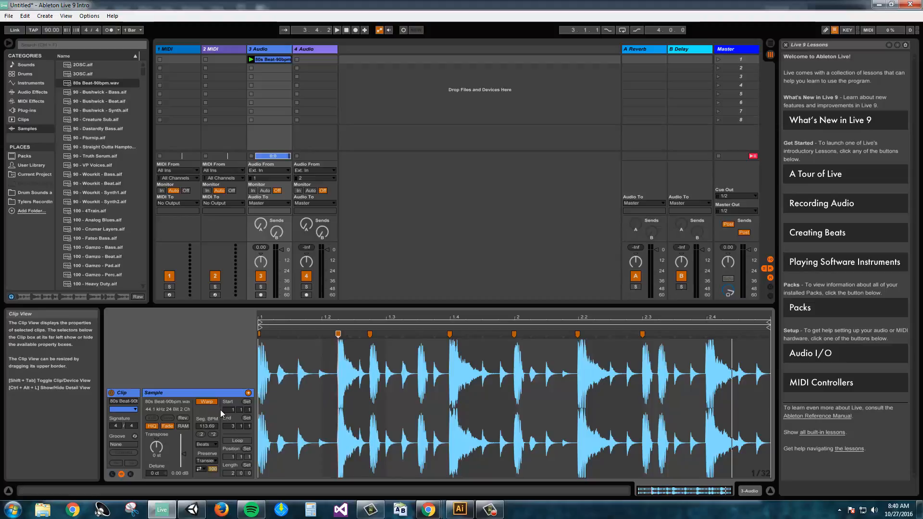
pyautogui.moveTo(338, 335)
pyautogui.mouseDown()
pyautogui.moveTo(300, 335)
pyautogui.moveTo(362, 335)
pyautogui.moveTo(306, 336)
pyautogui.mouseUp()
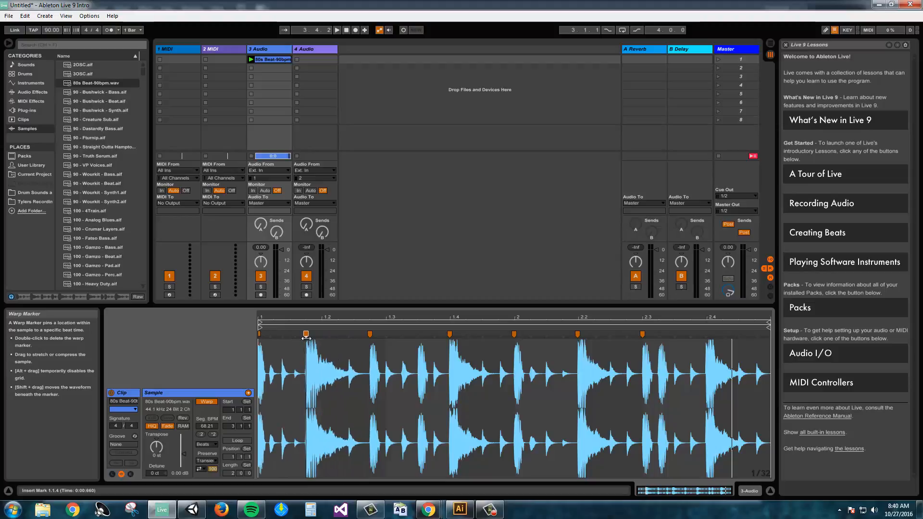
pyautogui.moveTo(264, 371); pyautogui.dragTo(306, 373)
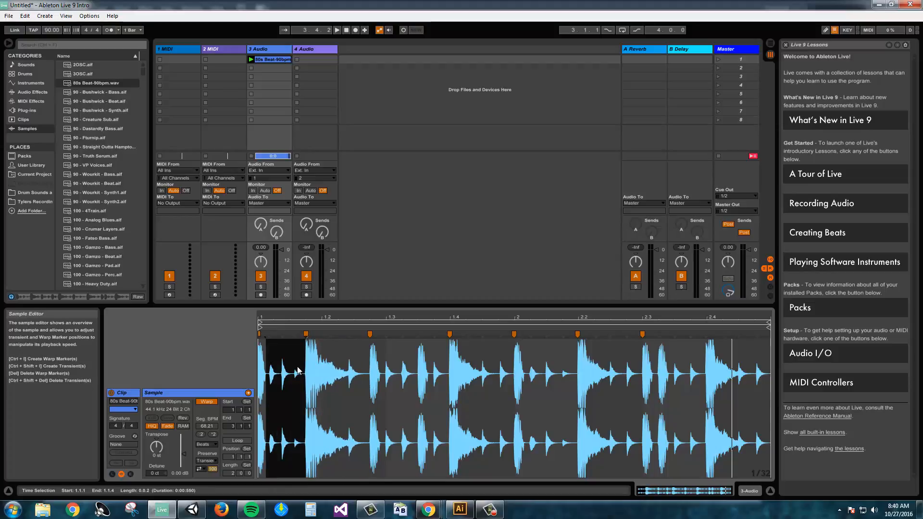
pyautogui.click(290, 372)
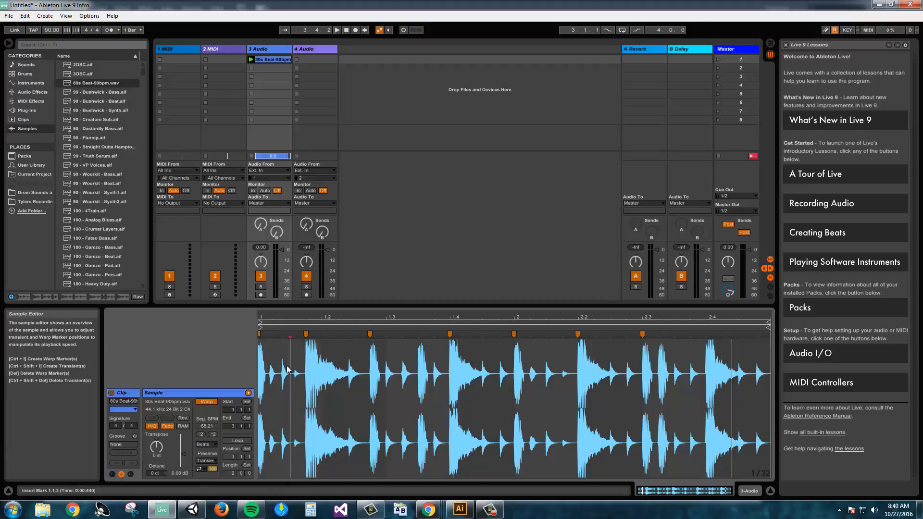
pyautogui.moveTo(285, 358); pyautogui.dragTo(289, 362)
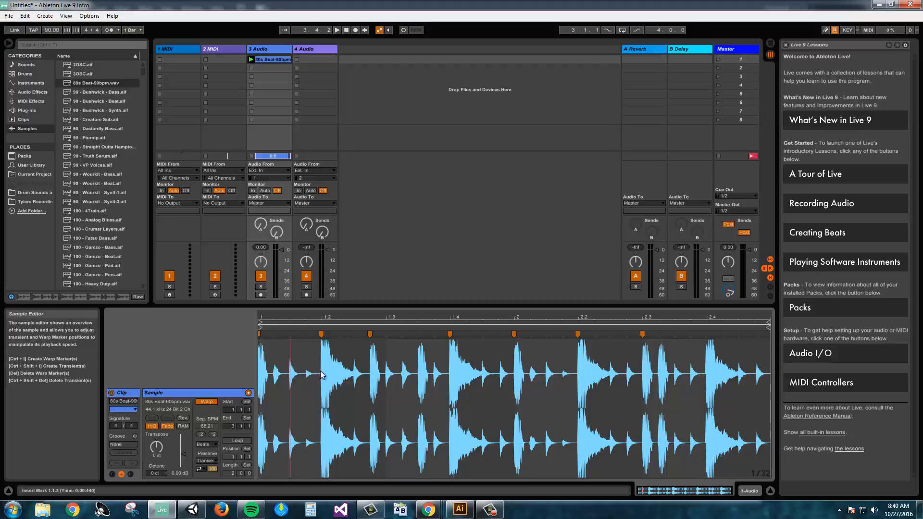
# Remove the warp marker at beat 2.3.
pyautogui.press('Delete')
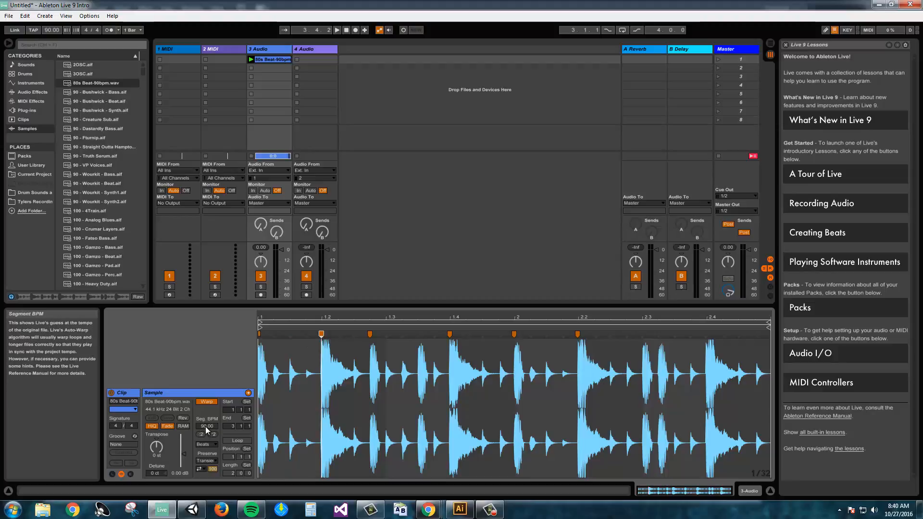
# Try a segment BPM of 45 for the section leading up to the beat 1.2 warp marker, and undo it.
pyautogui.moveTo(205, 428); pyautogui.dragTo(209, 428)
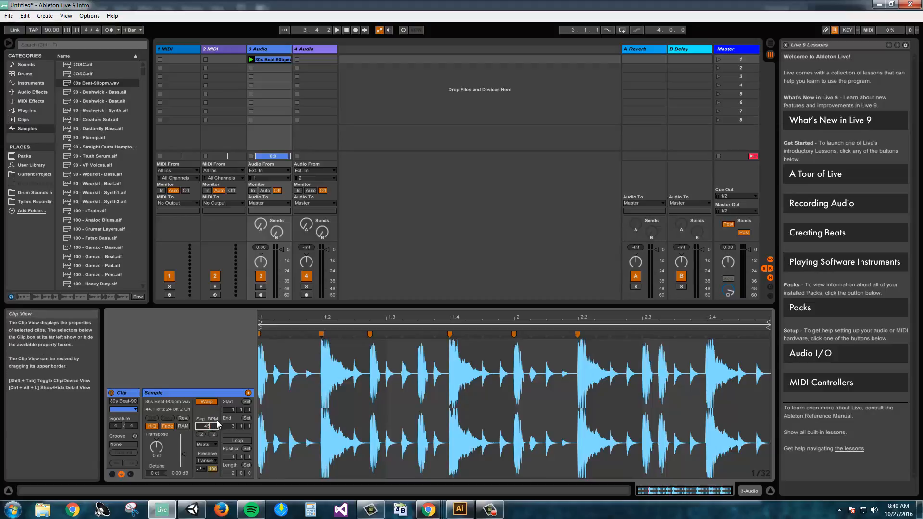
pyautogui.press('Return')
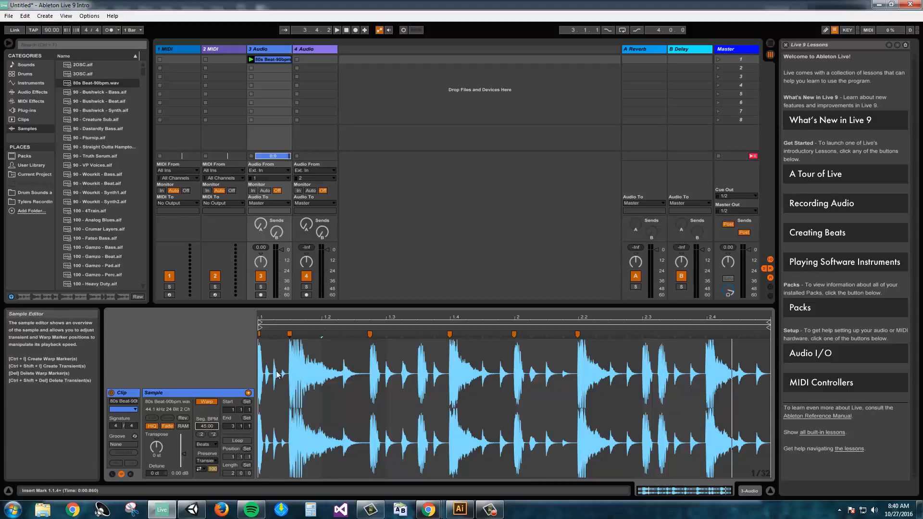
pyautogui.hotkey('ctrl', 'z')
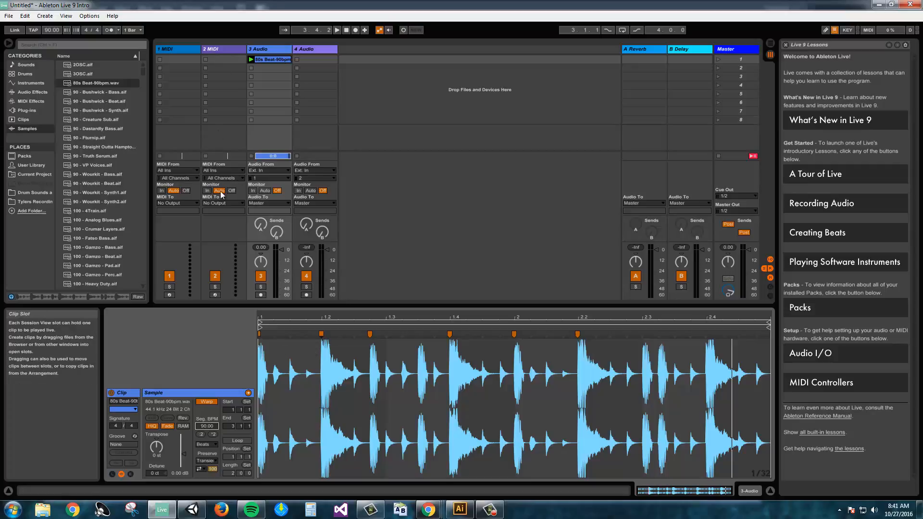
# Play the clip before and after moving the beat 1.2 warp marker halfway toward the clip start, and undo the move.
pyautogui.click(252, 59)
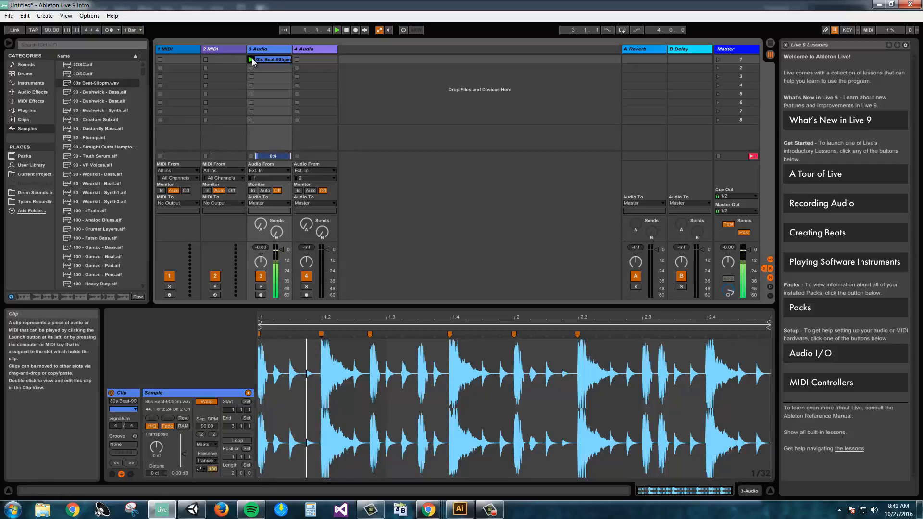
pyautogui.moveTo(322, 334); pyautogui.dragTo(291, 336)
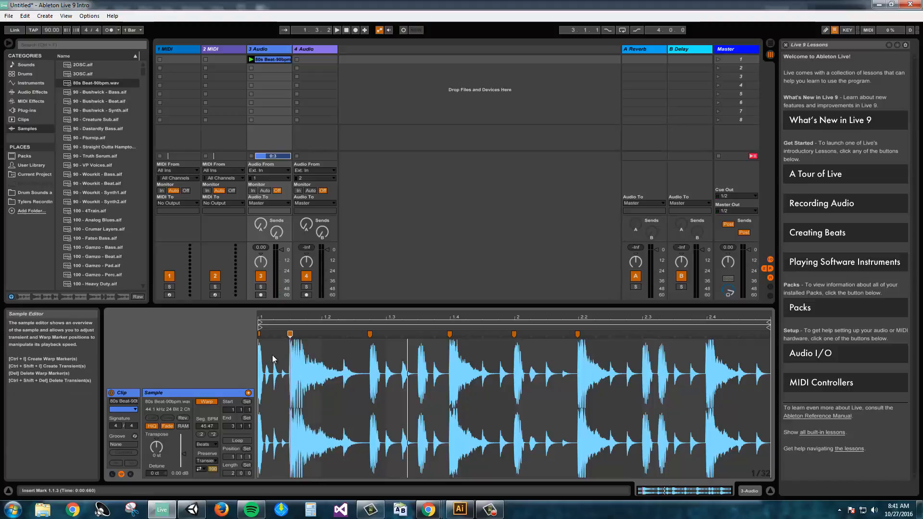
pyautogui.click(252, 60)
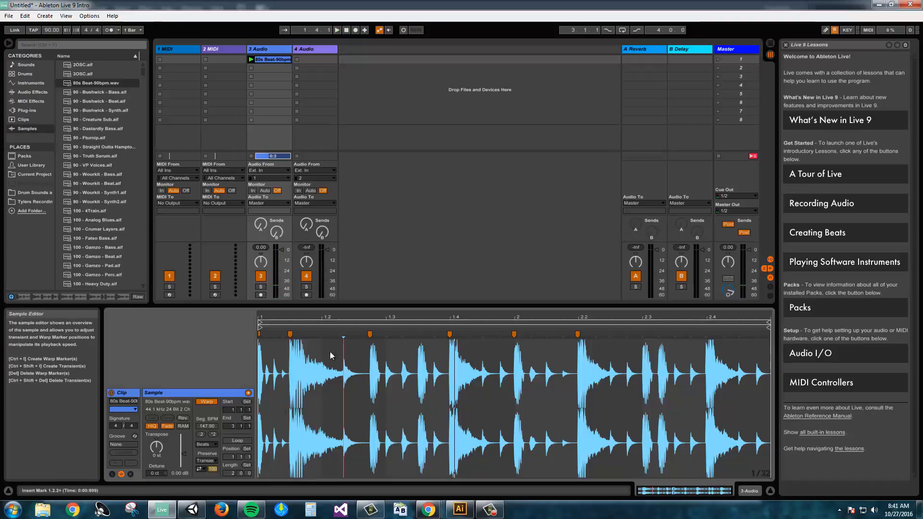
pyautogui.click(314, 352)
pyautogui.hotkey('ctrl', 'z')
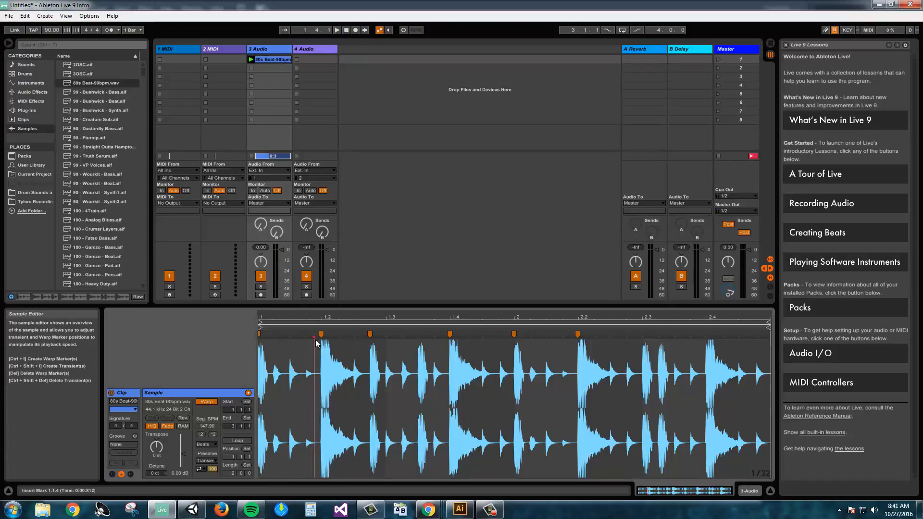
# Try moving the beat 1.2 warp marker even closer to the clip start, and undo the move.
pyautogui.moveTo(321, 334); pyautogui.dragTo(282, 334)
pyautogui.moveTo(298, 364)
pyautogui.mouseDown()
pyautogui.moveTo(372, 361)
pyautogui.moveTo(304, 363)
pyautogui.mouseUp()
pyautogui.hotkey('ctrl', 'z')
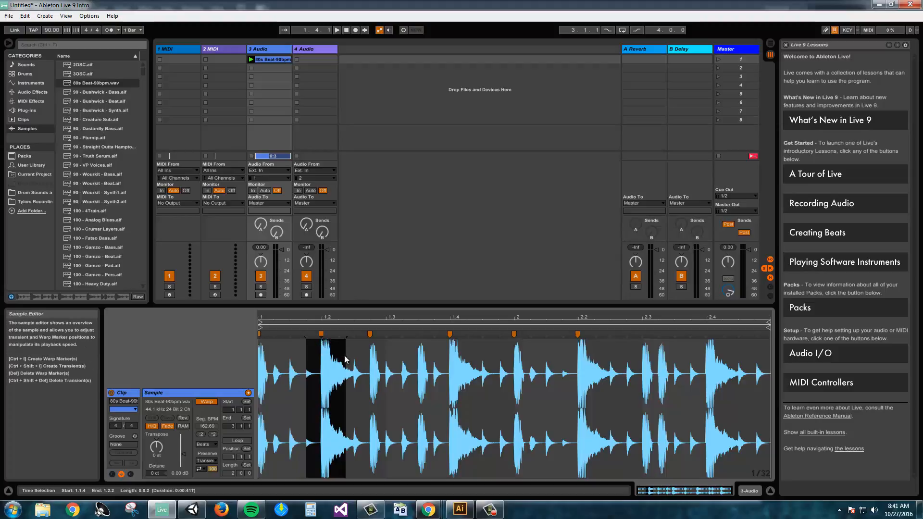
# Set the segment BPM to 180 for the section before the second warp marker and 45 for the following section, and play the clip.
pyautogui.click(346, 376)
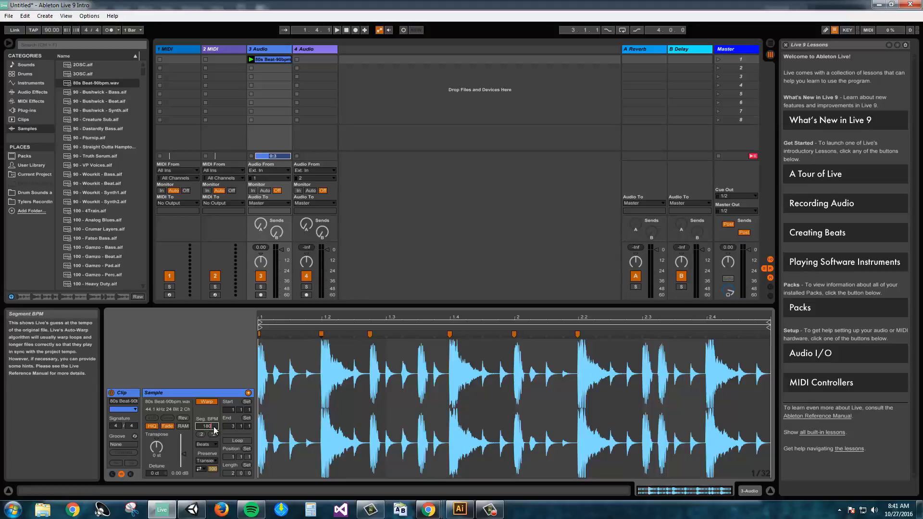
pyautogui.press('Return')
pyautogui.click(370, 334)
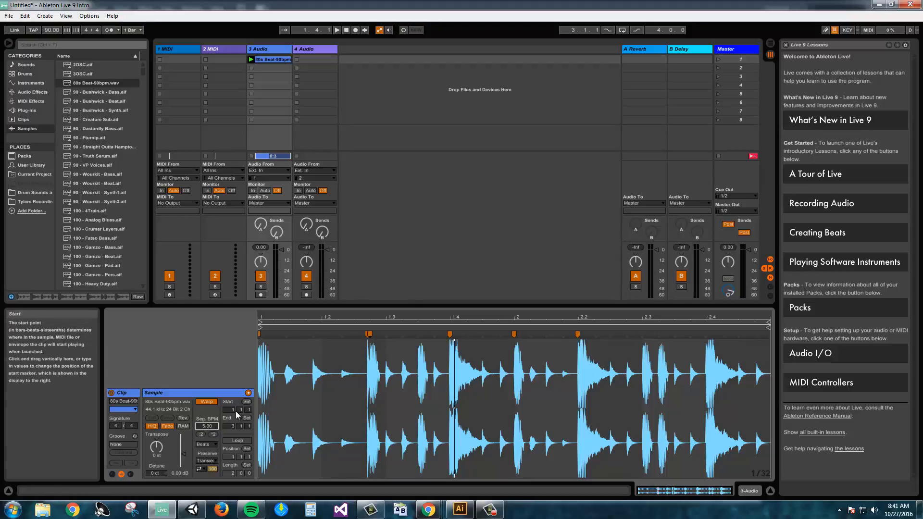
pyautogui.write('45')
pyautogui.press('Return')
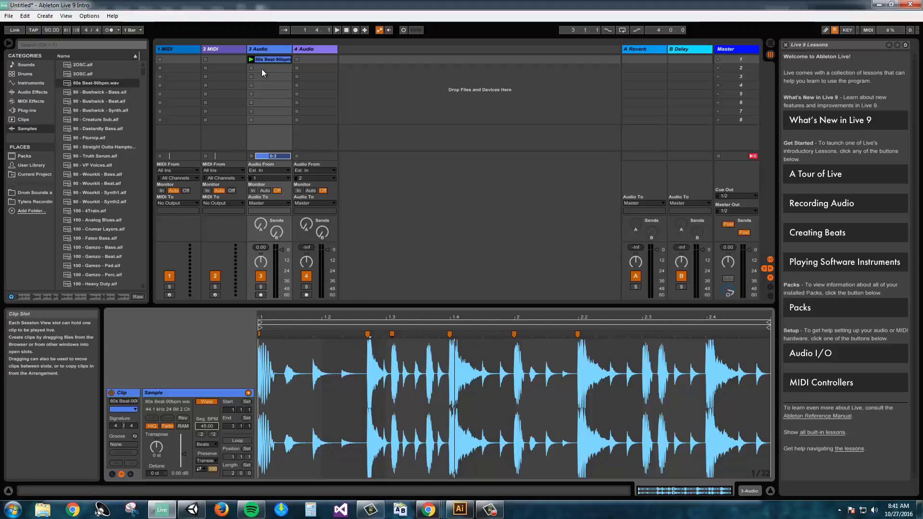
pyautogui.click(253, 60)
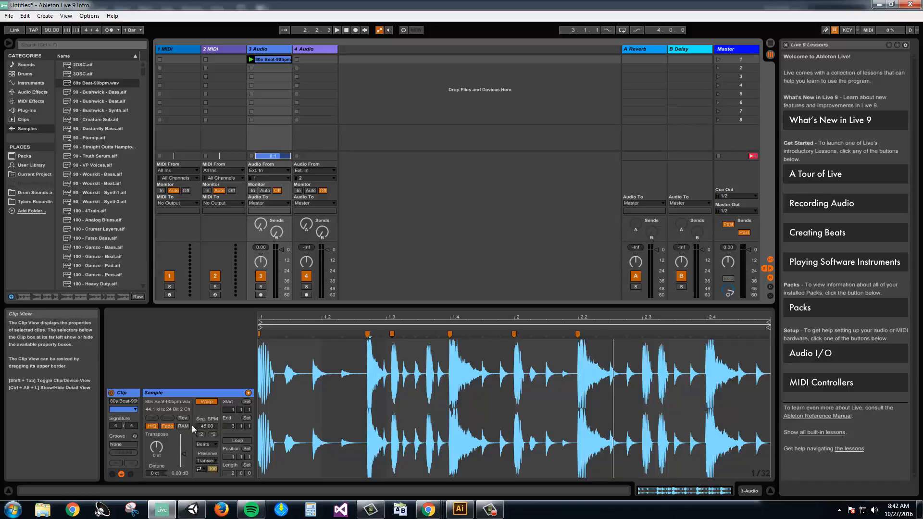
# Try moving the second and third warp markers closer to the clip start, and undo back to the 90 BPM segment tempo.
pyautogui.moveTo(367, 335); pyautogui.dragTo(295, 335)
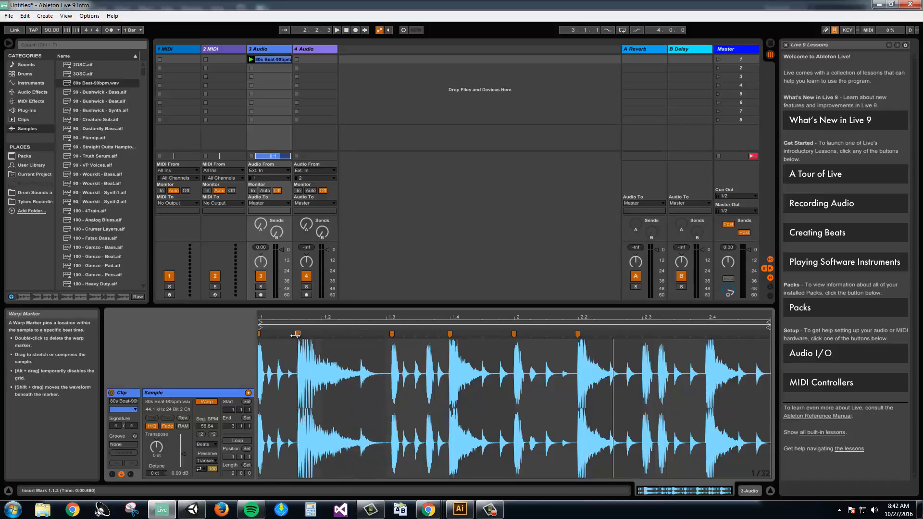
pyautogui.moveTo(392, 335); pyautogui.dragTo(368, 334)
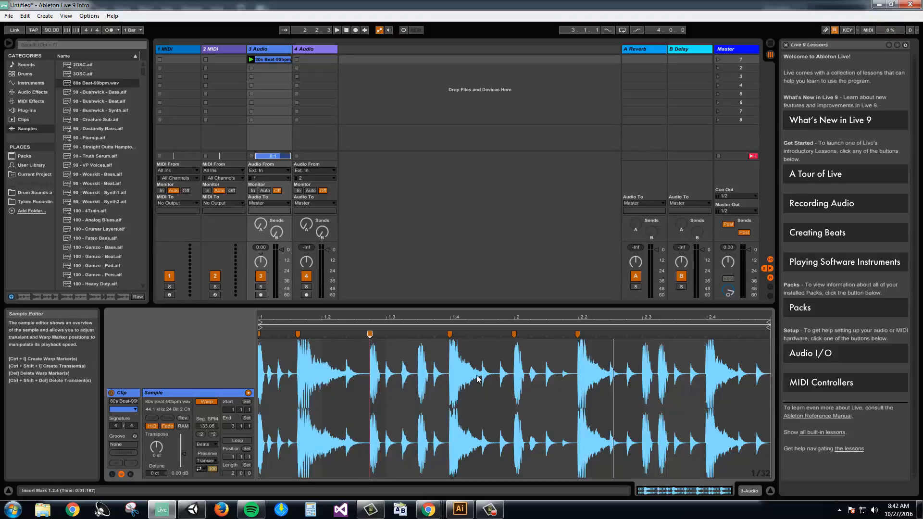
pyautogui.hotkey('ctrl', 'z')
pyautogui.hotkey('ctrl', 'z')
pyautogui.hotkey('ctrl', 'z')
pyautogui.hotkey('ctrl', 'z')
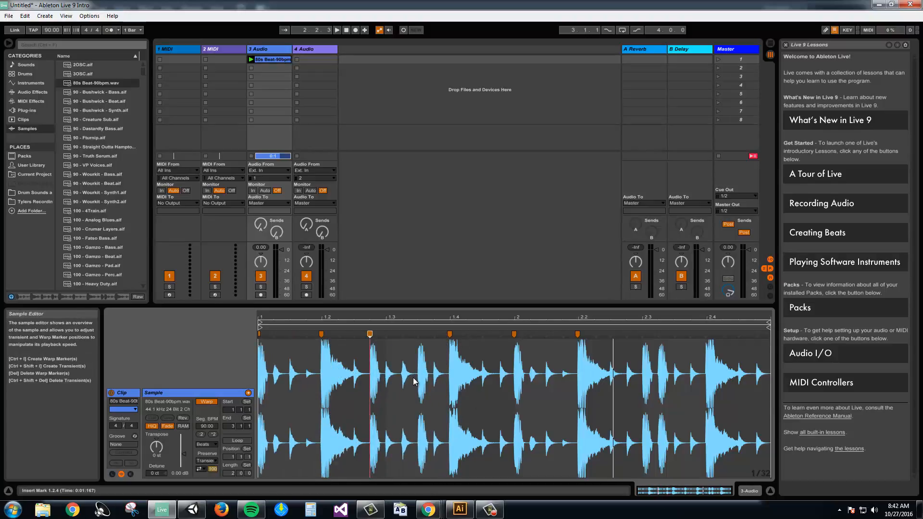
# Try moving the beat 1.4 and beat 2 warp markers earlier and the beat 1.2 marker later, play the clip, and undo the moves.
pyautogui.click(290, 376)
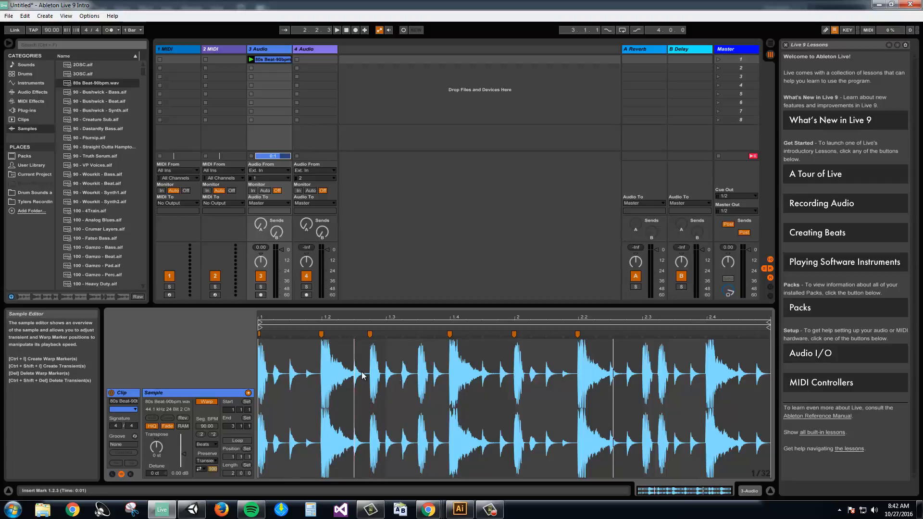
pyautogui.moveTo(451, 336); pyautogui.dragTo(402, 336)
pyautogui.click(512, 335)
pyautogui.moveTo(511, 336); pyautogui.dragTo(462, 336)
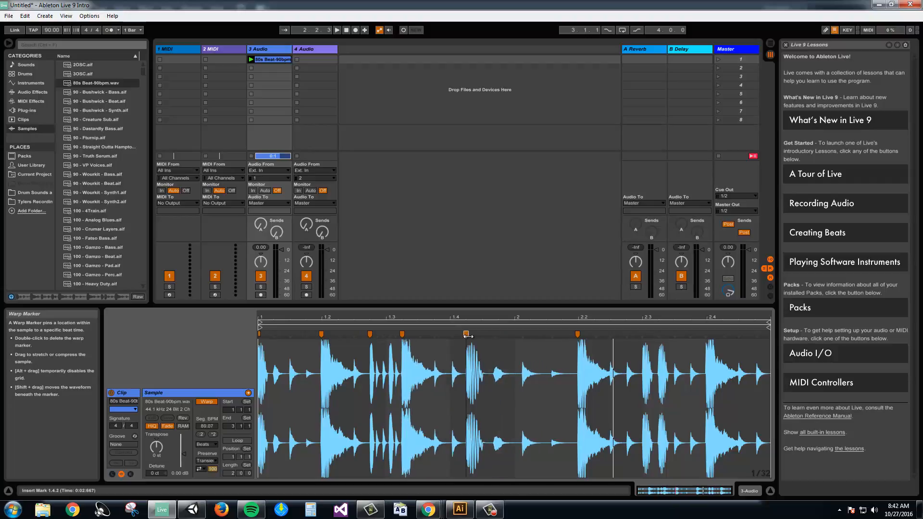
pyautogui.moveTo(321, 333); pyautogui.dragTo(345, 333)
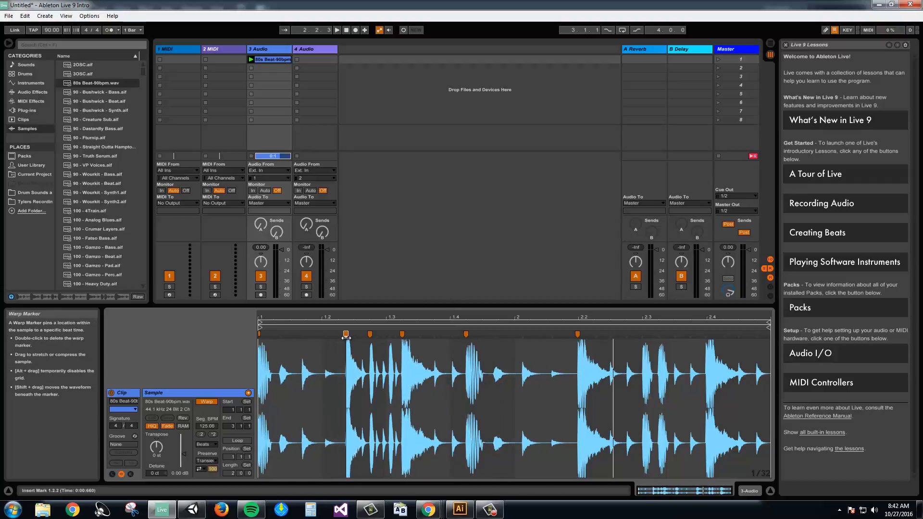
pyautogui.click(336, 30)
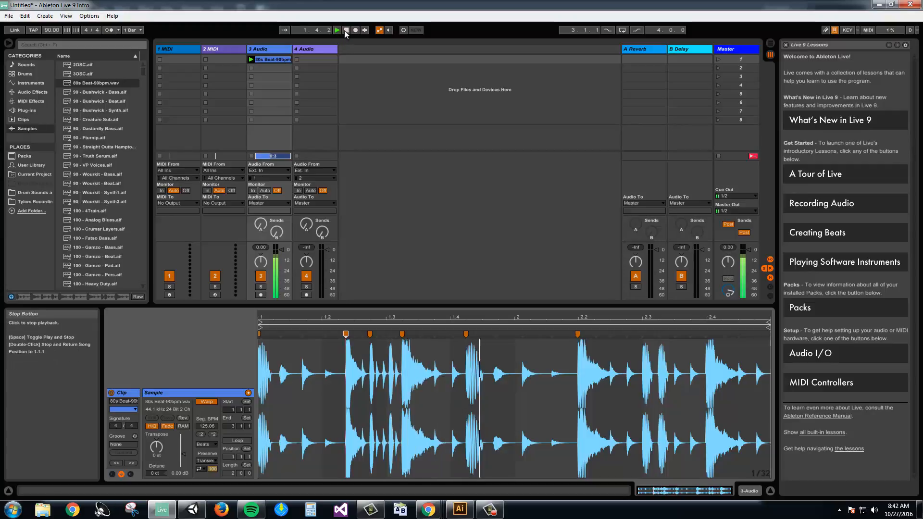
pyautogui.click(346, 30)
pyautogui.hotkey('ctrl', 'z')
pyautogui.hotkey('ctrl', 'z')
pyautogui.hotkey('ctrl', 'z')
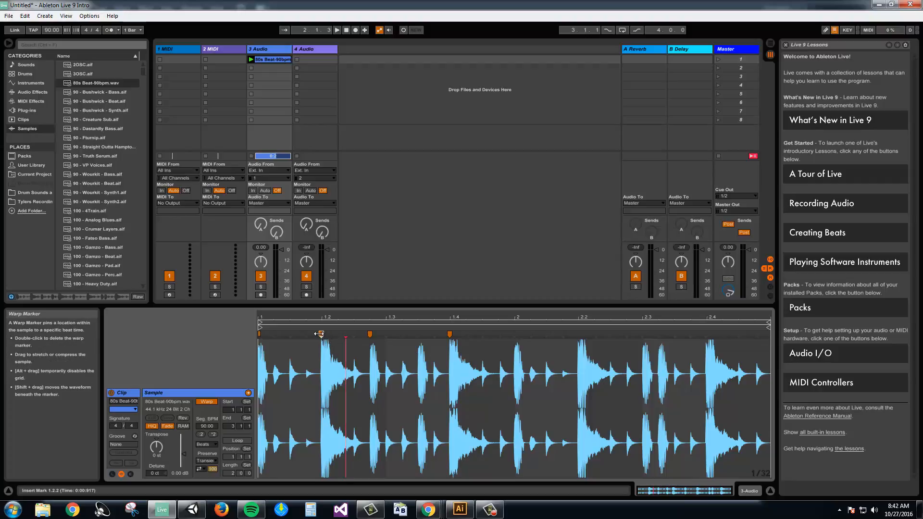
# Try moving the three warp markers after the clip start to later positions, the last one past beat 2.2, play the clip, and undo.
pyautogui.moveTo(318, 334); pyautogui.dragTo(603, 339)
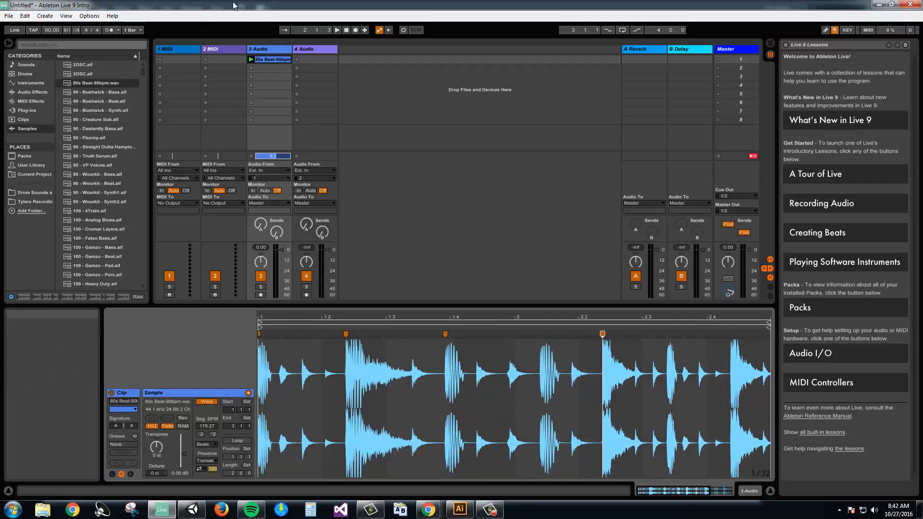
pyautogui.click(337, 30)
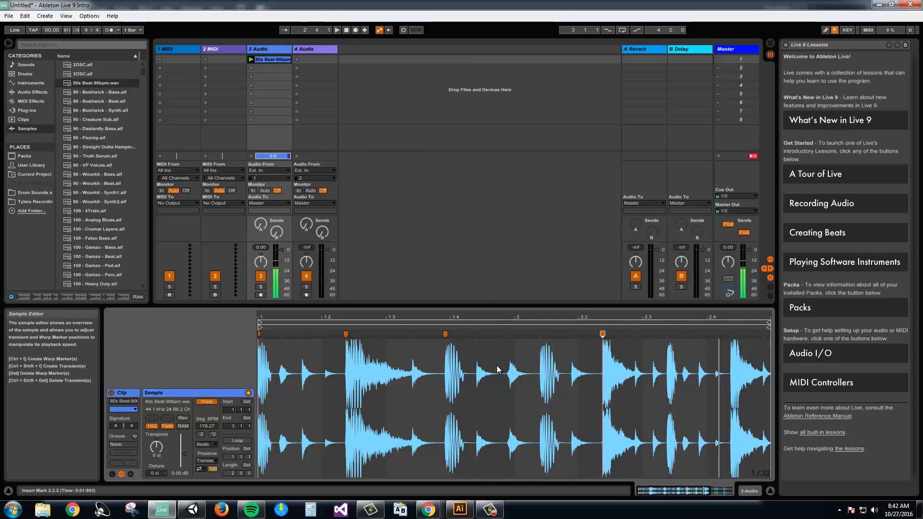
pyautogui.hotkey('ctrl', 'z')
pyautogui.hotkey('ctrl', 'z')
pyautogui.hotkey('ctrl', 'z')
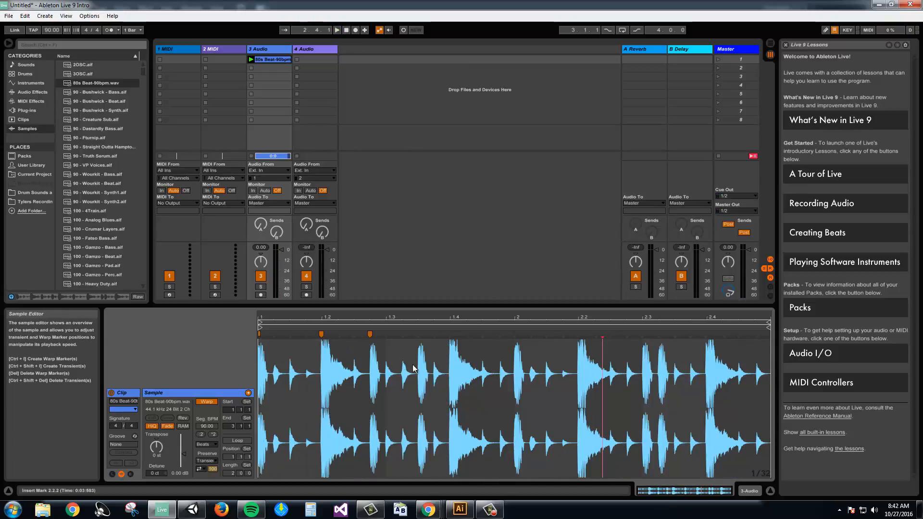
# Try crowding three warp markers between the clip start and beat 1.2, play the clip, and undo the changes.
pyautogui.moveTo(321, 335); pyautogui.dragTo(276, 337)
pyautogui.moveTo(370, 336); pyautogui.dragTo(290, 337)
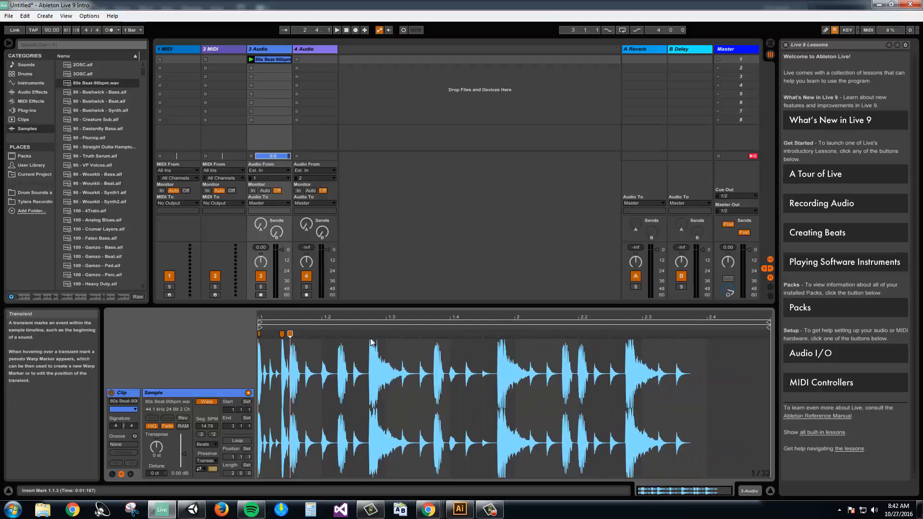
pyautogui.moveTo(370, 335); pyautogui.dragTo(294, 335)
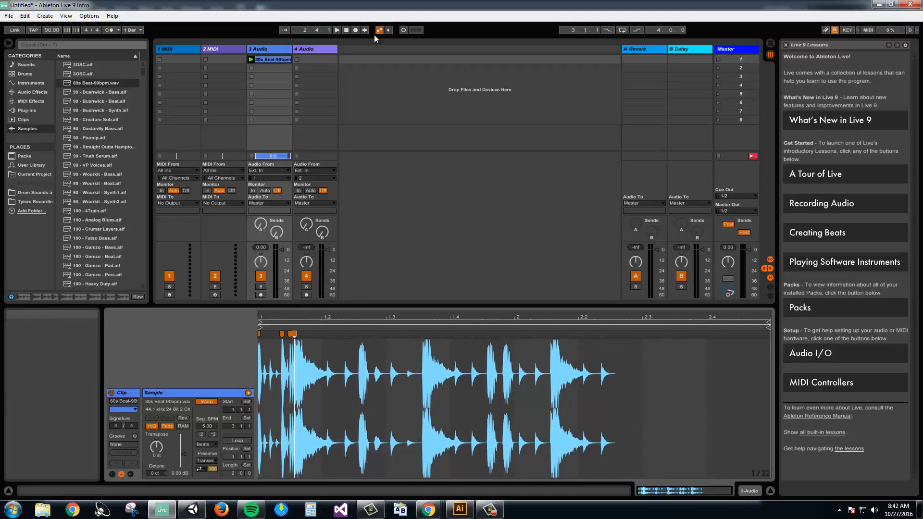
pyautogui.click(338, 29)
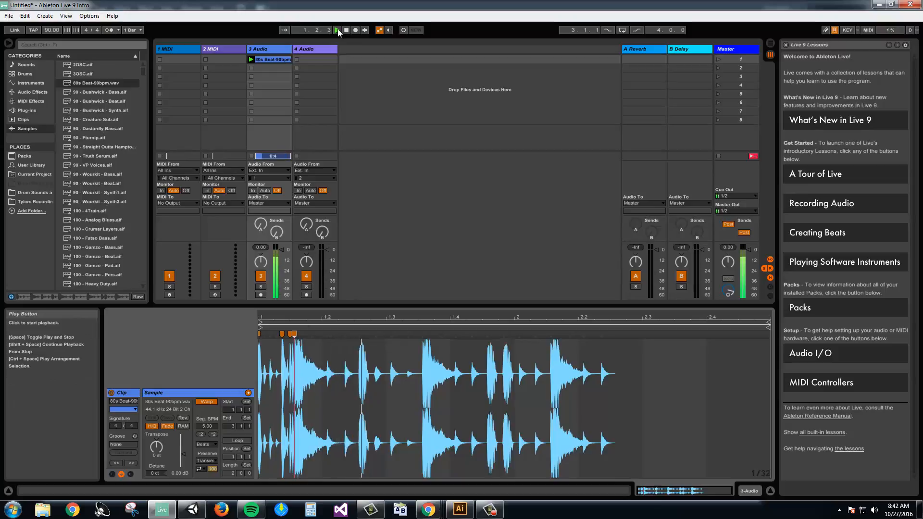
pyautogui.press('space')
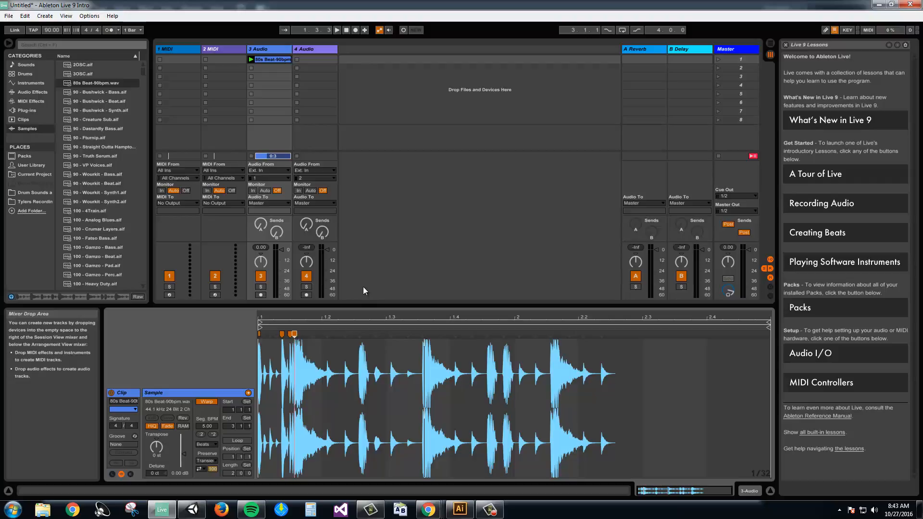
pyautogui.hotkey('ctrl', 'z')
pyautogui.hotkey('ctrl', 'z')
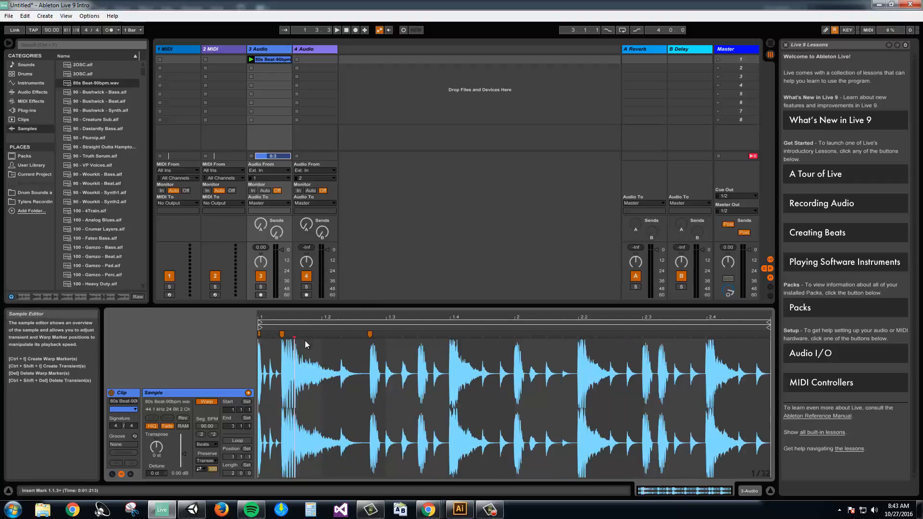
pyautogui.hotkey('ctrl', 'z')
pyautogui.hotkey('ctrl', 'z')
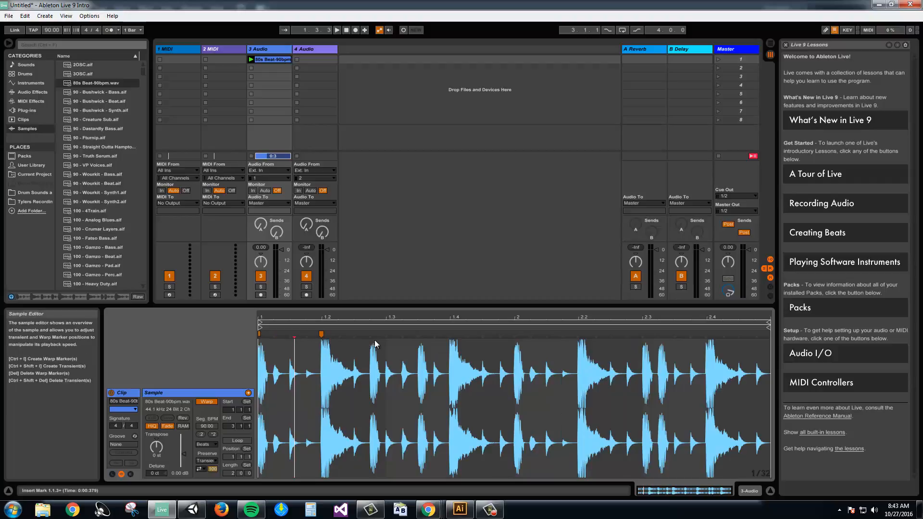
# Add warp markers on the next three main hits from beat 1.4, move them to about 1.2.4, 1.3 and 1.3.2, and play the clip.
pyautogui.click(449, 334)
pyautogui.doubleClick(449, 334)
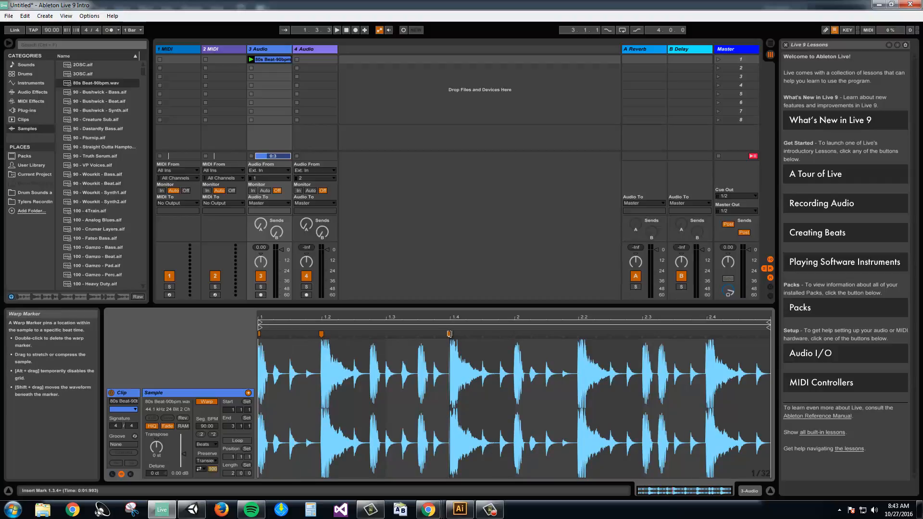
pyautogui.moveTo(450, 334); pyautogui.dragTo(369, 334)
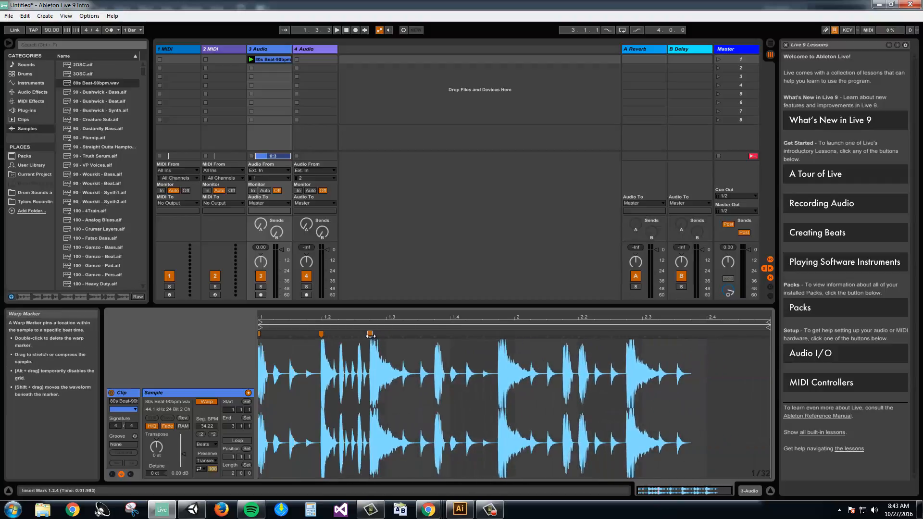
pyautogui.doubleClick(438, 334)
pyautogui.moveTo(438, 334); pyautogui.dragTo(393, 334)
pyautogui.click(459, 334)
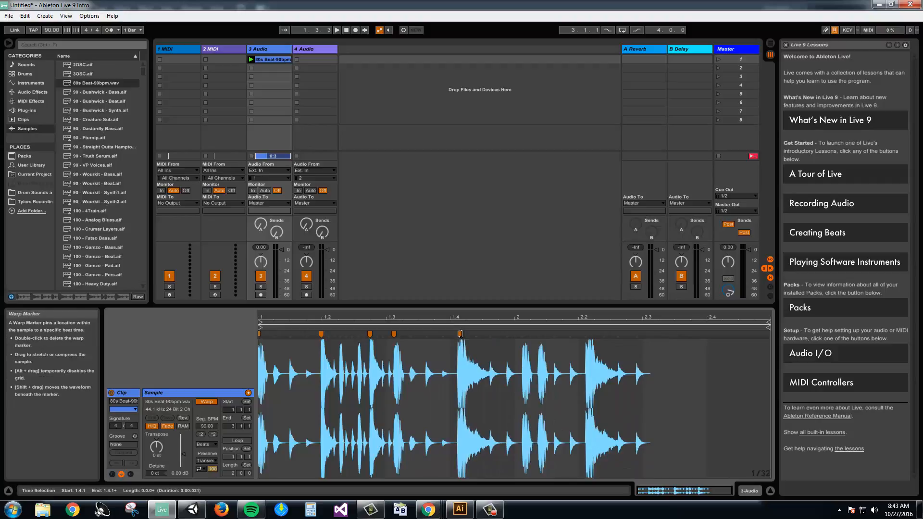
pyautogui.moveTo(460, 334); pyautogui.dragTo(402, 334)
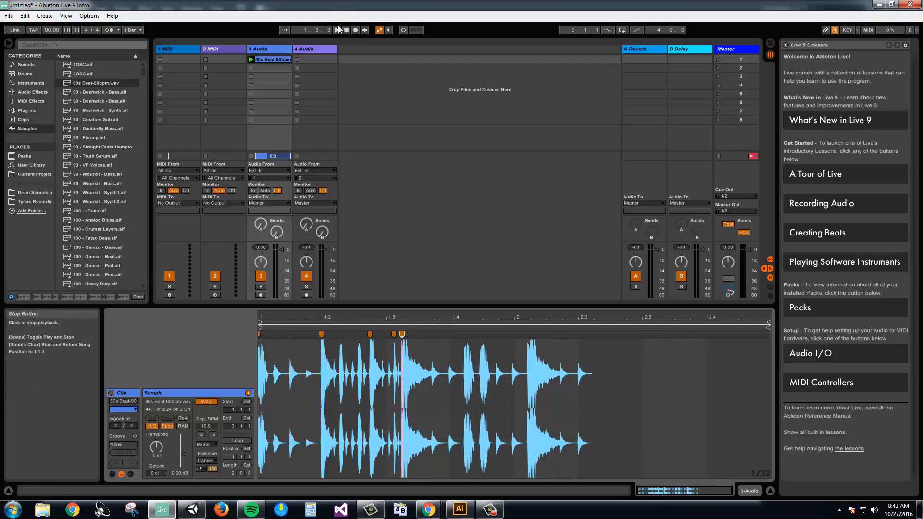
pyautogui.click(250, 59)
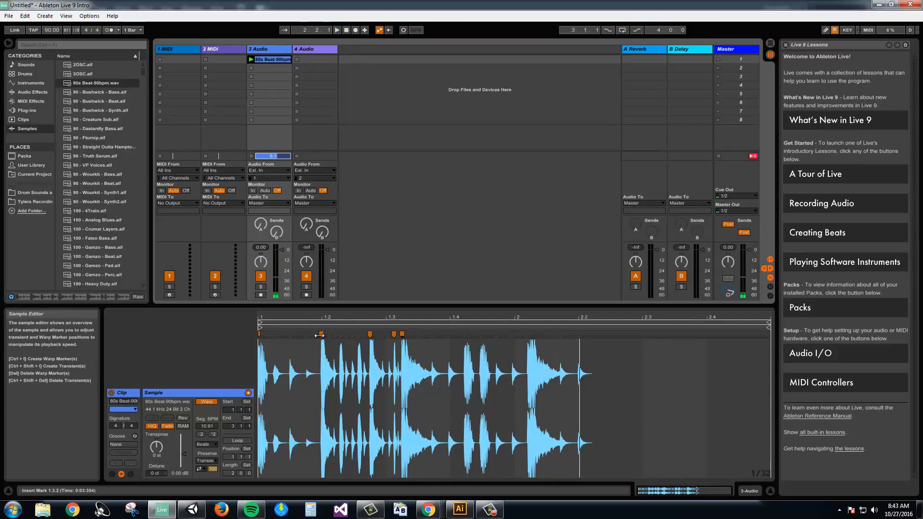
# Move the last three warp markers back out to beat 1.4, just before beat 2 and just before beat 2.2.
pyautogui.moveTo(402, 335); pyautogui.dragTo(575, 343)
pyautogui.moveTo(404, 334); pyautogui.dragTo(519, 341)
pyautogui.moveTo(369, 335); pyautogui.dragTo(450, 337)
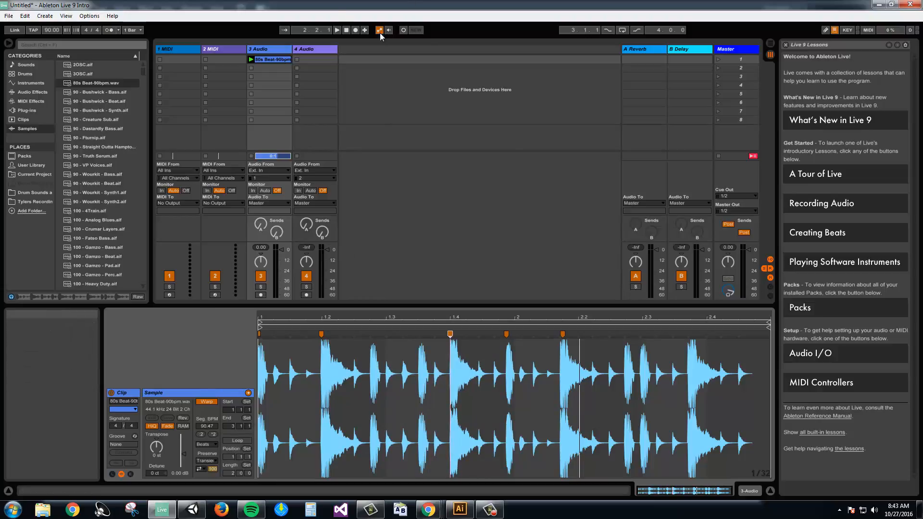
# Play the clip while transposing it to -5 semitones and back up to -3 semitones.
pyautogui.click(332, 375)
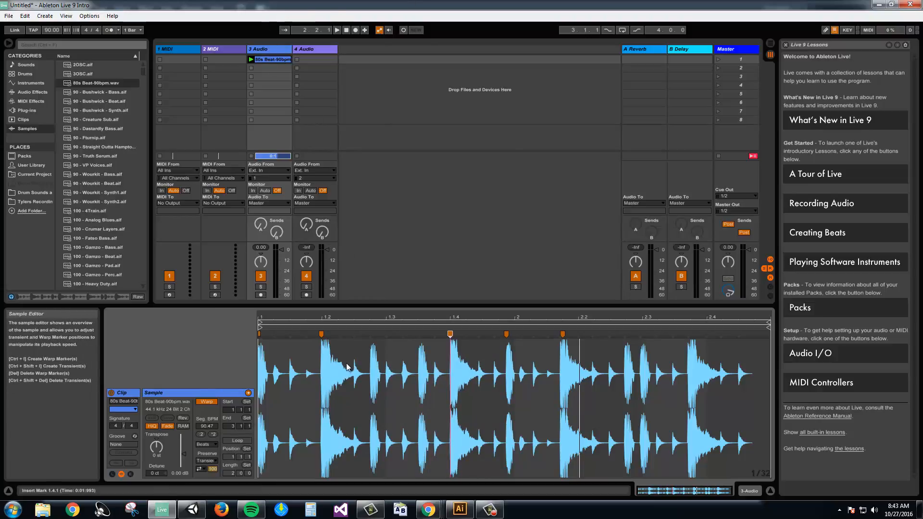
pyautogui.click(362, 377)
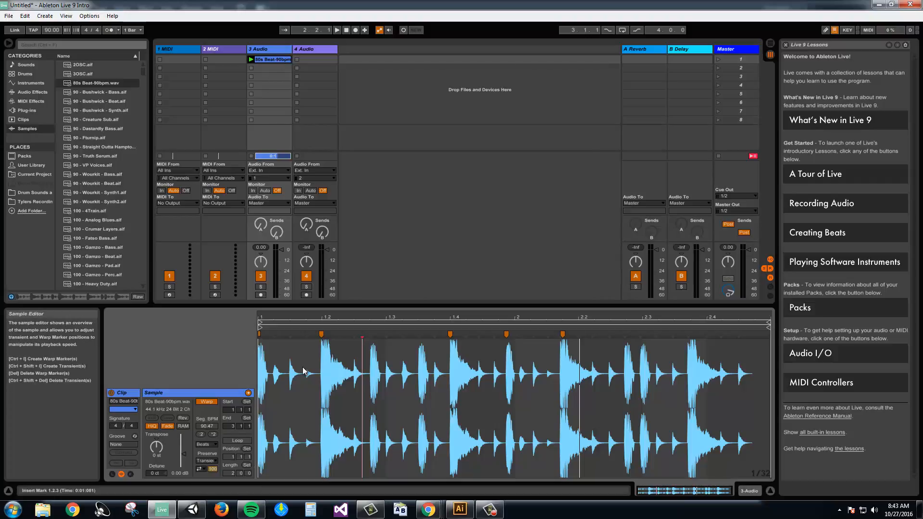
pyautogui.click(158, 449)
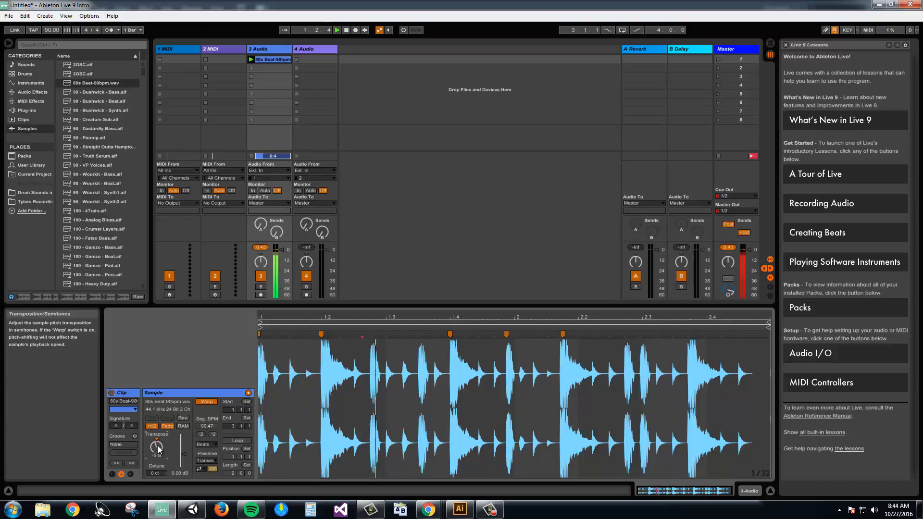
pyautogui.scroll(2, 159, 450)
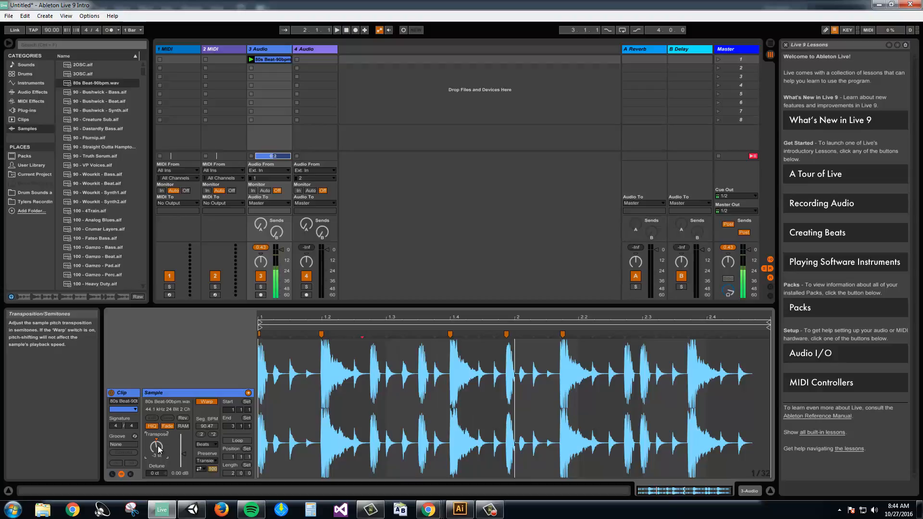